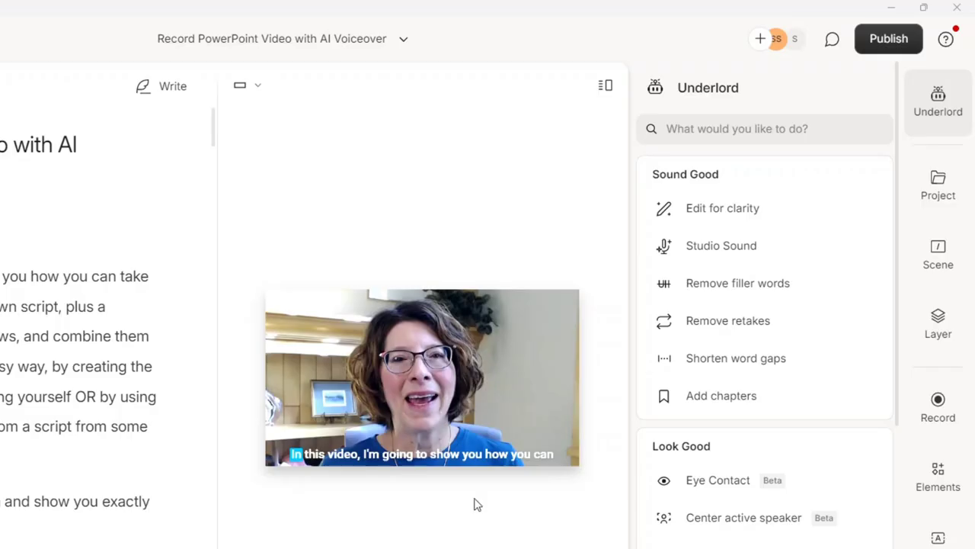
Reopen the Underlord panel and scroll to its Publish tools, YouTube description and Draft a blog post
{"action": "left_click", "coordinate": [938, 97]}
{"action": "left_click", "coordinate": [937, 99]}
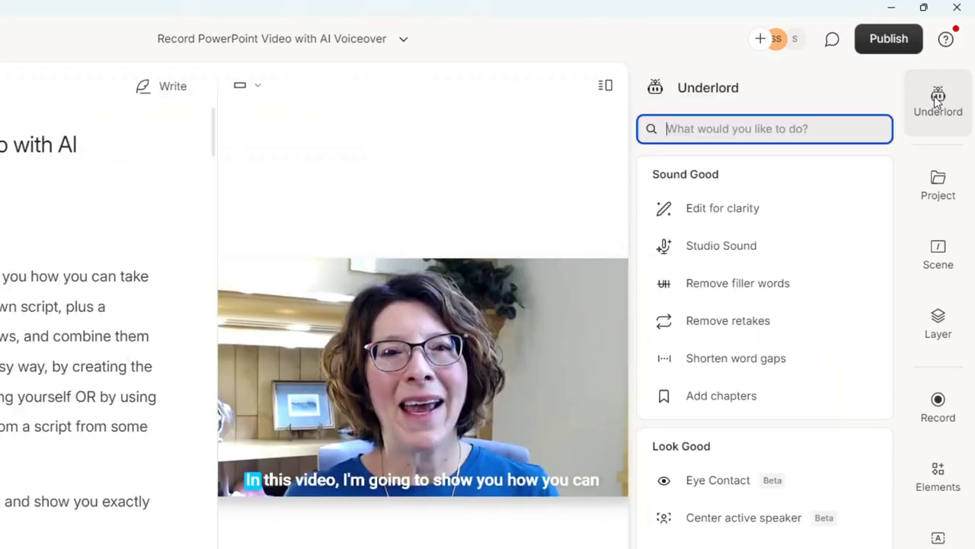
{"action": "scroll", "coordinate": [752, 480], "scroll_direction": "down", "scroll_amount": 3}
{"action": "scroll", "coordinate": [752, 480], "scroll_direction": "down", "scroll_amount": 4}
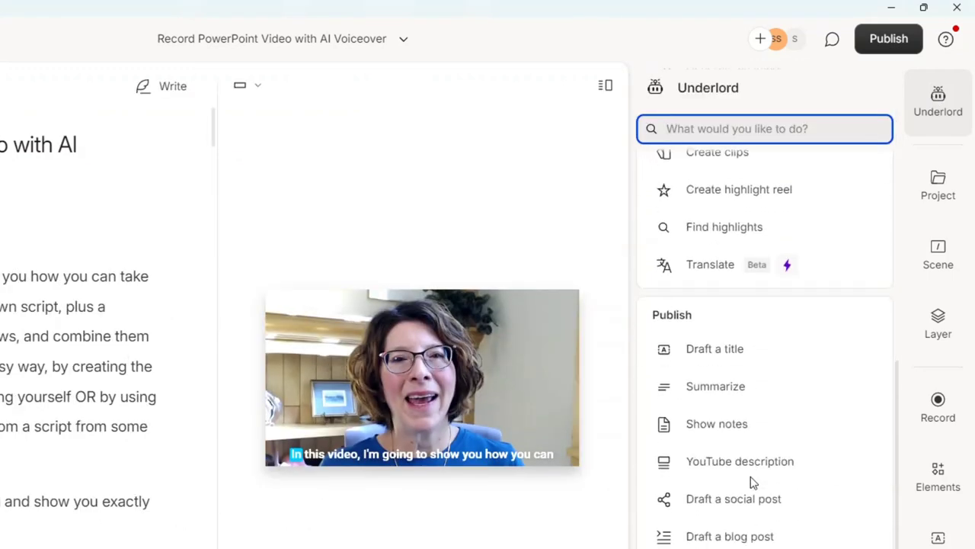
{"action": "scroll", "coordinate": [751, 483], "scroll_direction": "up", "scroll_amount": 3}
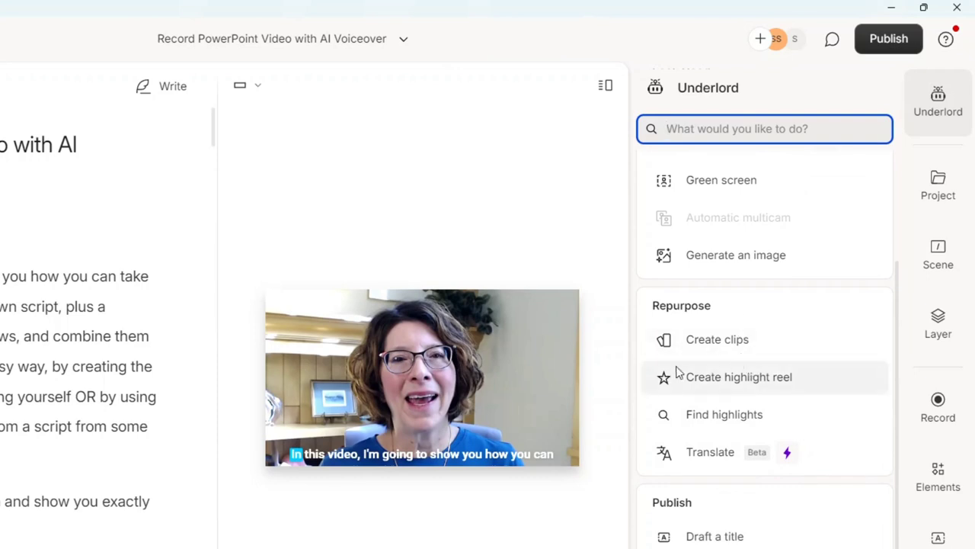
{"action": "scroll", "coordinate": [766, 358], "scroll_direction": "down", "scroll_amount": 3}
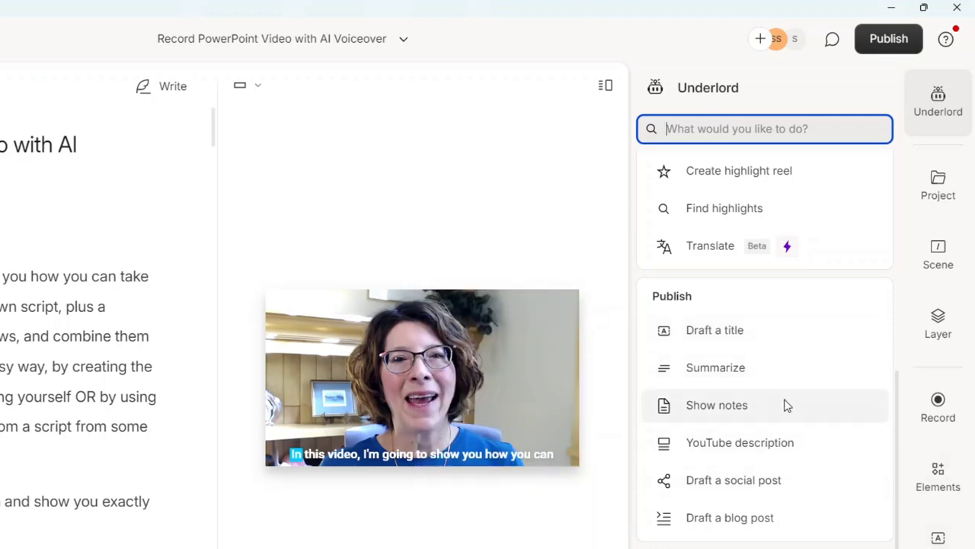
{"action": "mouse_move", "coordinate": [798, 452]}
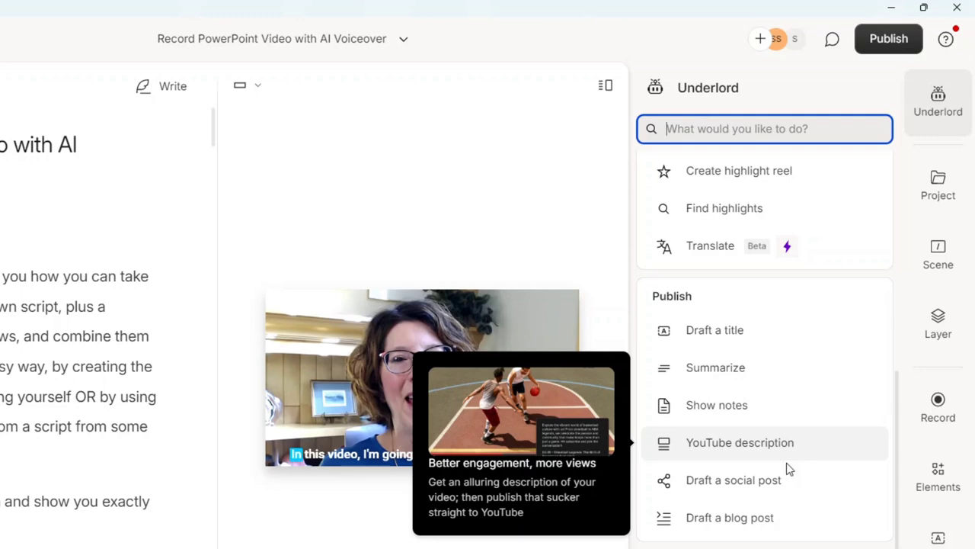
{"action": "mouse_move", "coordinate": [736, 485]}
{"action": "mouse_move", "coordinate": [769, 445]}
Fill the YouTube description form with an example and PLR call-to-action instructions, then submit it
{"action": "left_click", "coordinate": [755, 446]}
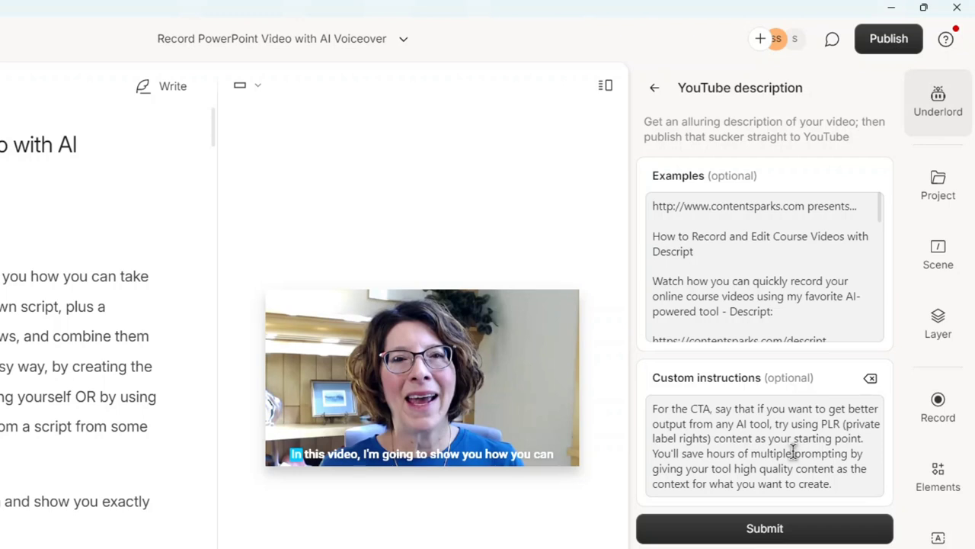
{"action": "left_click", "coordinate": [755, 530]}
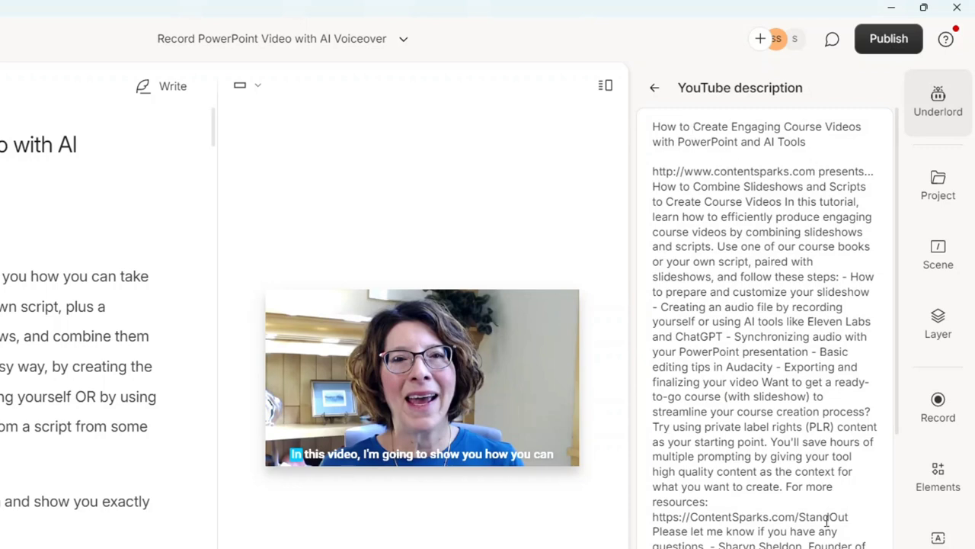
Scroll through Underlord's generated YouTube description with its step list and PLR call to action
{"action": "scroll", "coordinate": [756, 396], "scroll_direction": "down", "scroll_amount": 4}
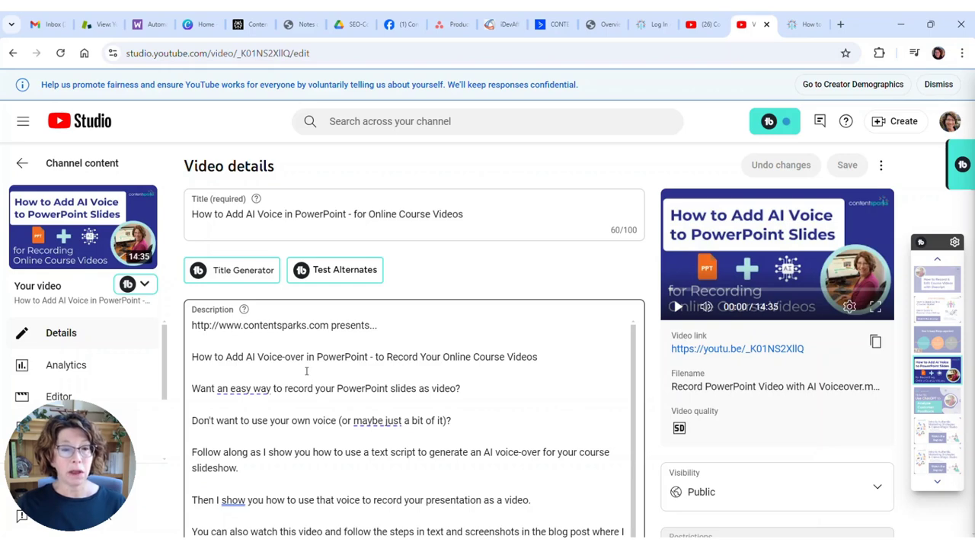
{"action": "scroll", "coordinate": [306, 370], "scroll_direction": "down", "scroll_amount": 3}
{"action": "scroll", "coordinate": [306, 371], "scroll_direction": "down", "scroll_amount": 5}
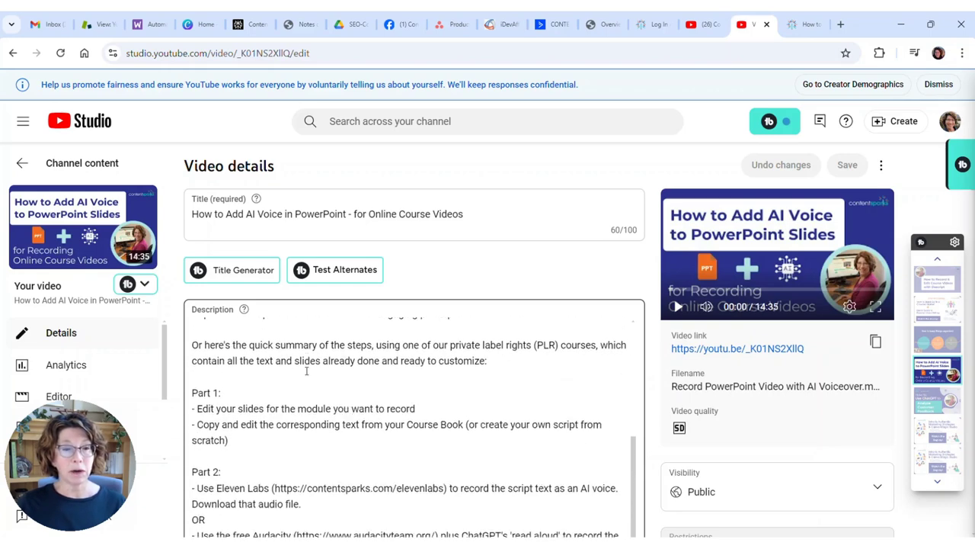
{"action": "scroll", "coordinate": [306, 370], "scroll_direction": "down", "scroll_amount": 5}
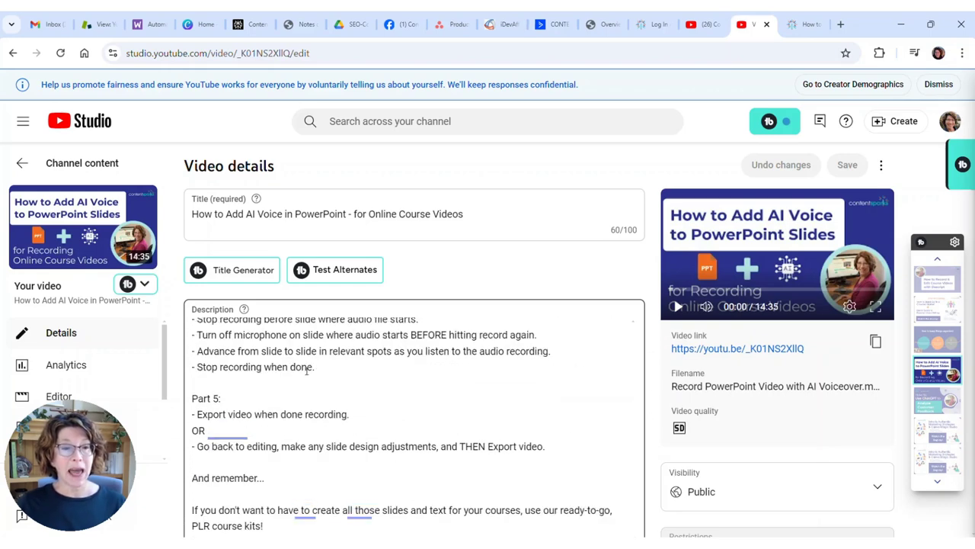
{"action": "scroll", "coordinate": [392, 376], "scroll_direction": "down", "scroll_amount": 1}
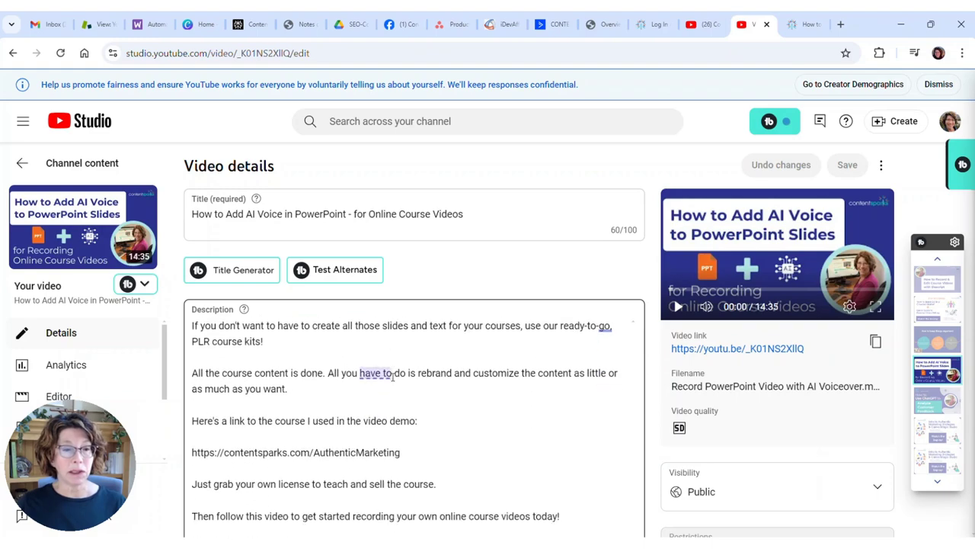
{"action": "scroll", "coordinate": [392, 376], "scroll_direction": "down", "scroll_amount": 5}
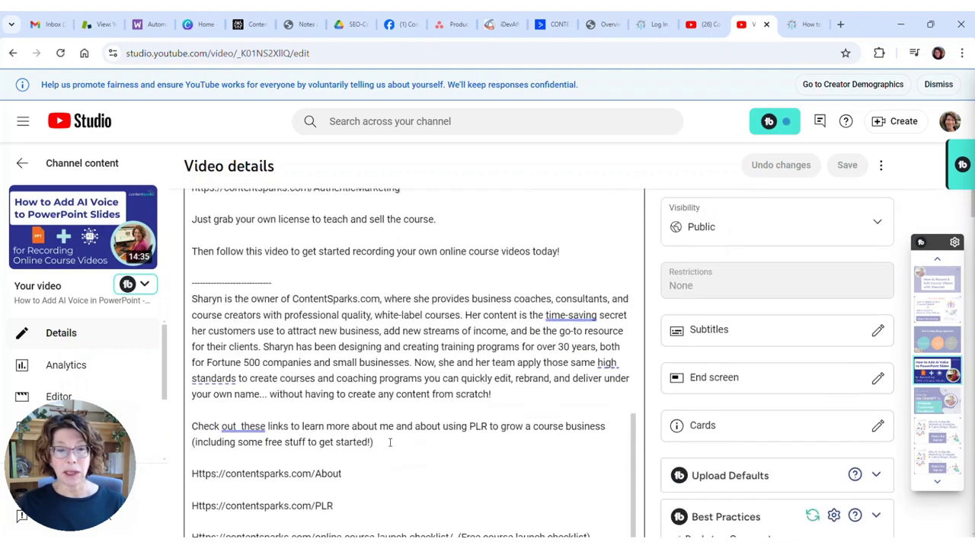
{"action": "scroll", "coordinate": [390, 439], "scroll_direction": "down", "scroll_amount": 5}
{"action": "scroll", "coordinate": [392, 433], "scroll_direction": "up", "scroll_amount": 5}
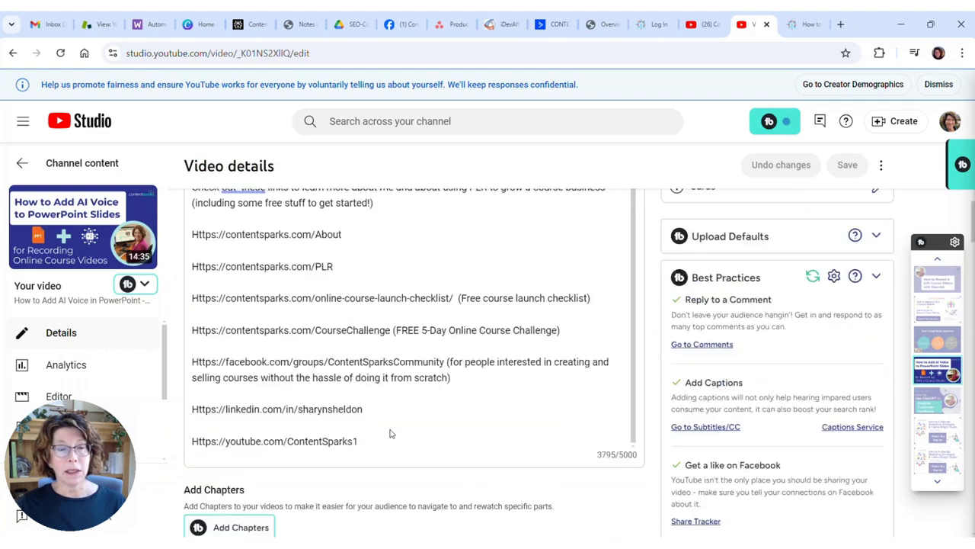
{"action": "scroll", "coordinate": [424, 361], "scroll_direction": "up", "scroll_amount": 6}
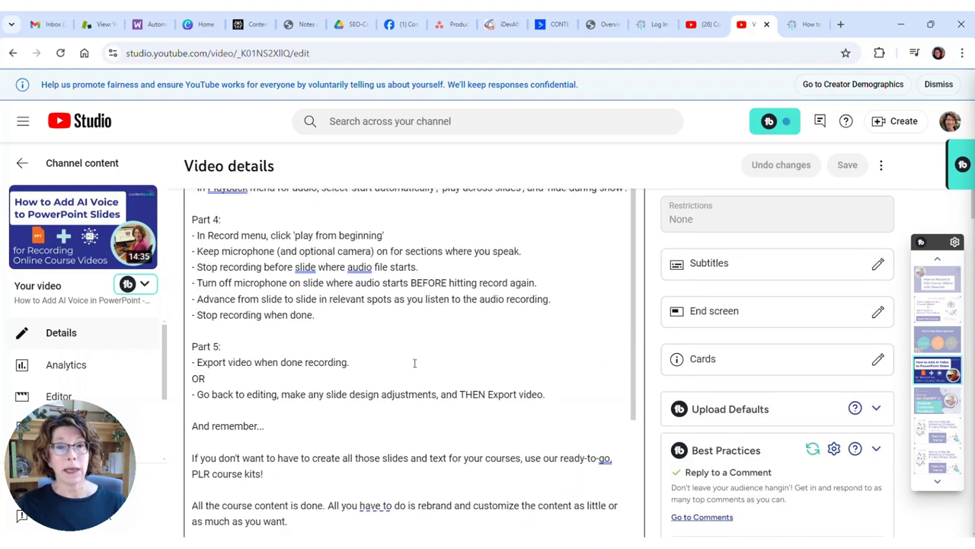
{"action": "scroll", "coordinate": [625, 262], "scroll_direction": "up", "scroll_amount": 6}
{"action": "scroll", "coordinate": [625, 262], "scroll_direction": "up", "scroll_amount": 8}
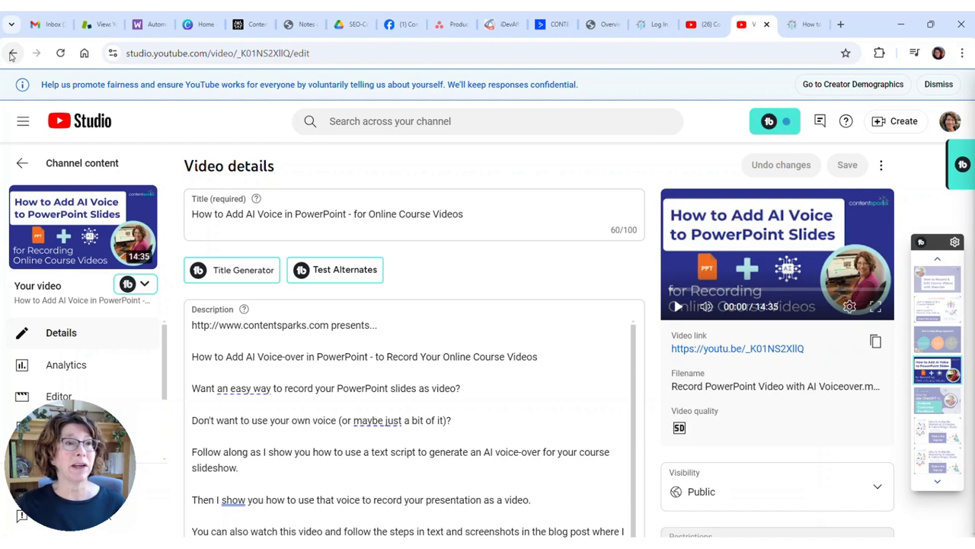
{"action": "left_click", "coordinate": [11, 55]}
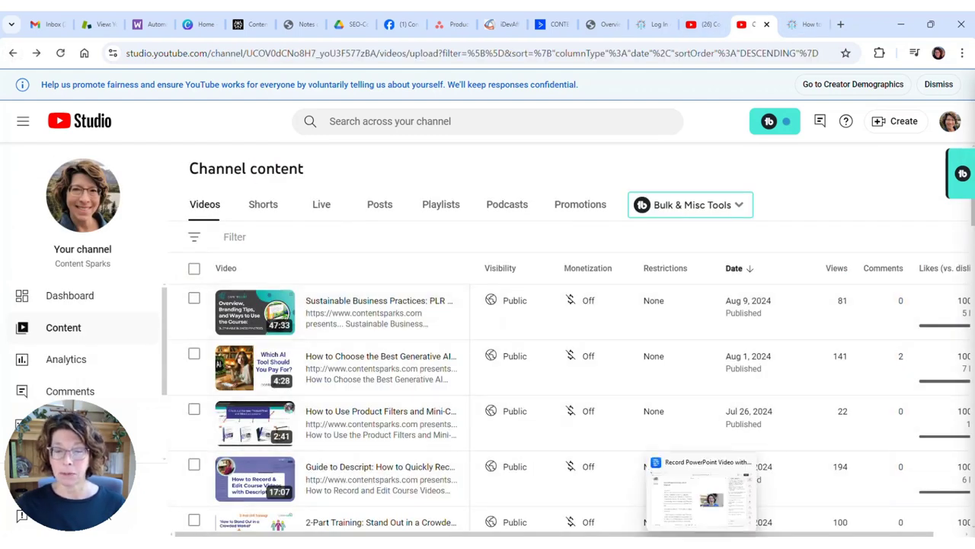
Switch to Descript and open the 'Guide to Descript' course-video project
{"action": "left_click", "coordinate": [701, 488]}
{"action": "left_click", "coordinate": [273, 311]}
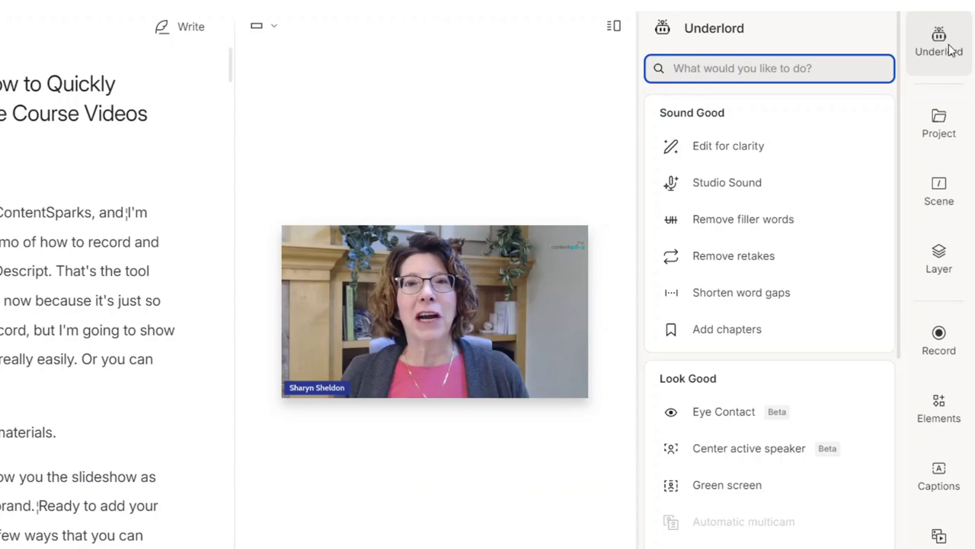
Reopen the Underlord panel and start the Draft a blog post tool from Publish
{"action": "left_click", "coordinate": [945, 45]}
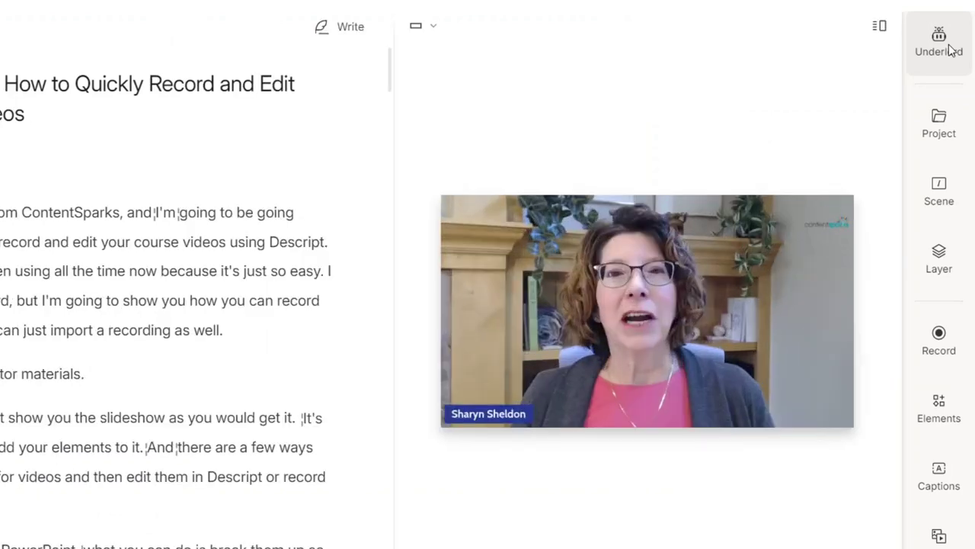
{"action": "left_click", "coordinate": [948, 51]}
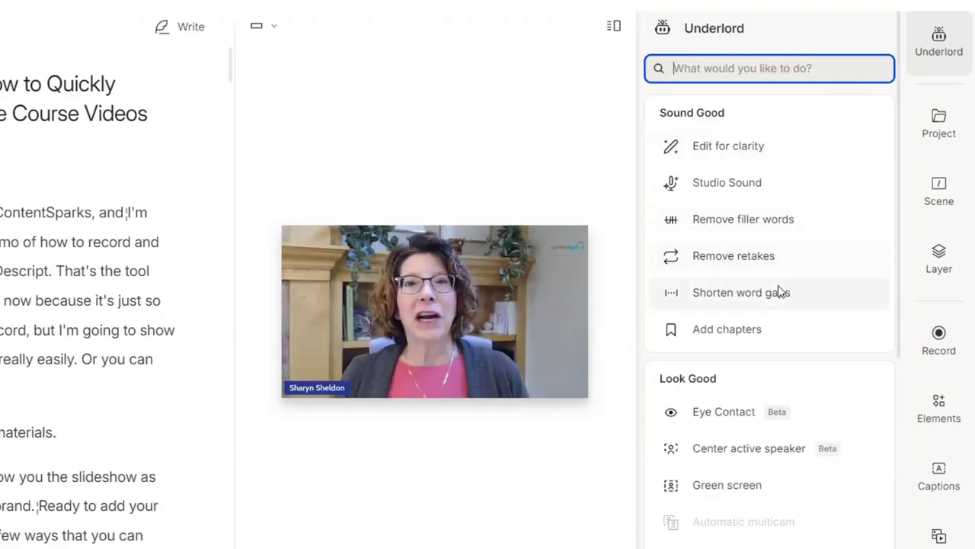
{"action": "scroll", "coordinate": [779, 292], "scroll_direction": "down", "scroll_amount": 5}
{"action": "scroll", "coordinate": [779, 294], "scroll_direction": "down", "scroll_amount": 1}
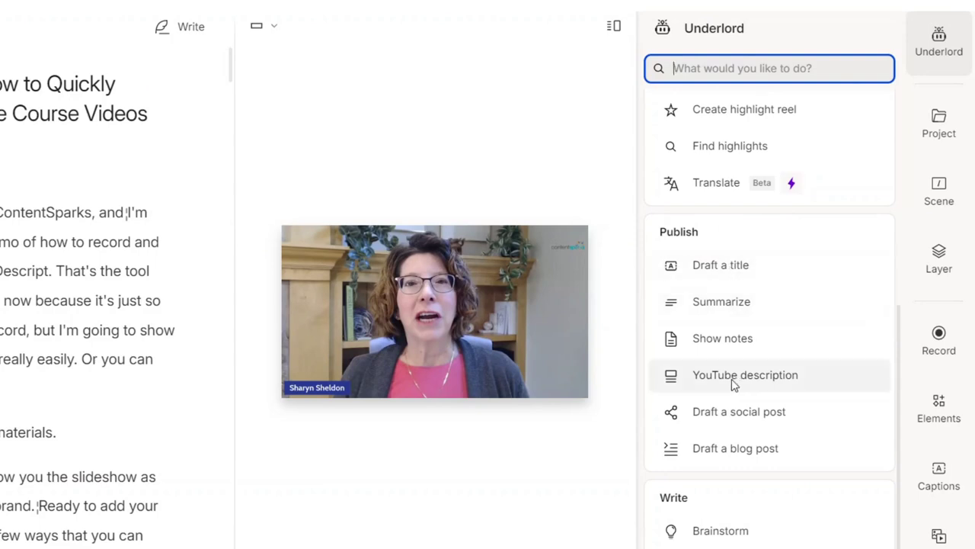
{"action": "mouse_move", "coordinate": [729, 462]}
{"action": "left_click", "coordinate": [719, 451]}
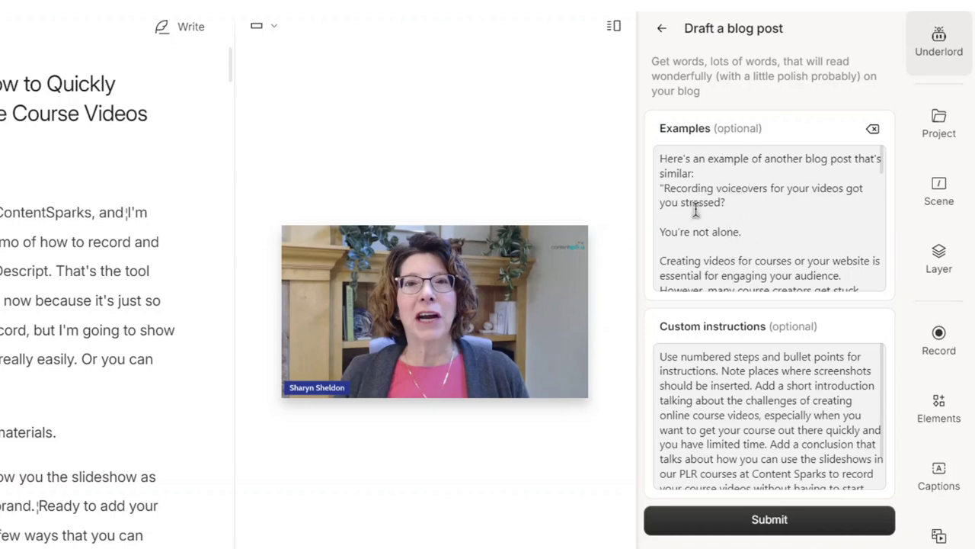
Review the blog post form's example text and numbered-step, screenshot-note instructions
{"action": "scroll", "coordinate": [734, 211], "scroll_direction": "down", "scroll_amount": 10}
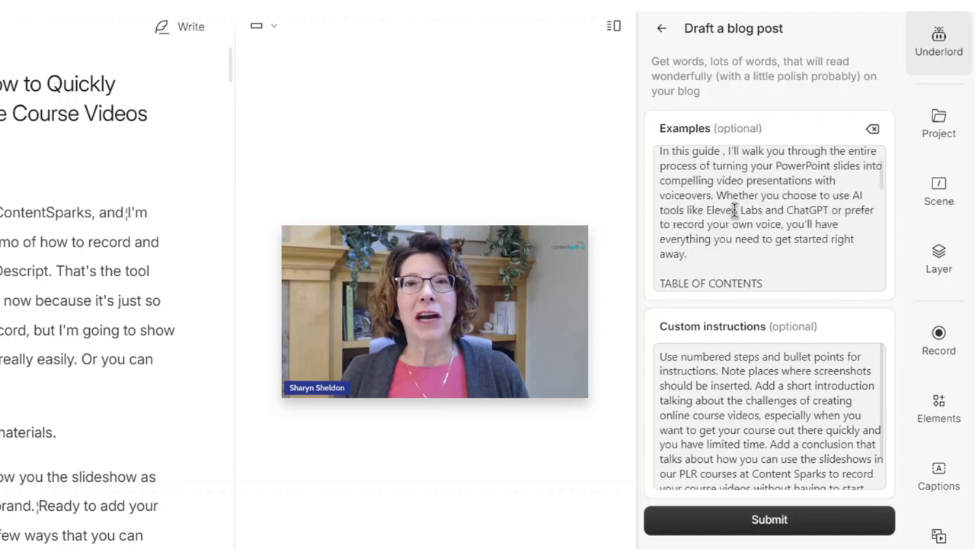
{"action": "scroll", "coordinate": [734, 211], "scroll_direction": "down", "scroll_amount": 10}
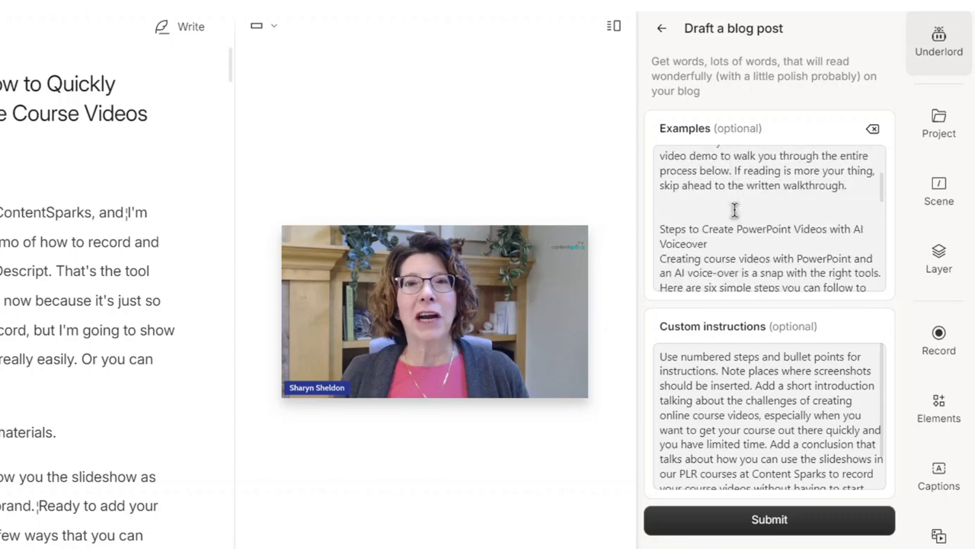
{"action": "scroll", "coordinate": [734, 210], "scroll_direction": "down", "scroll_amount": 10}
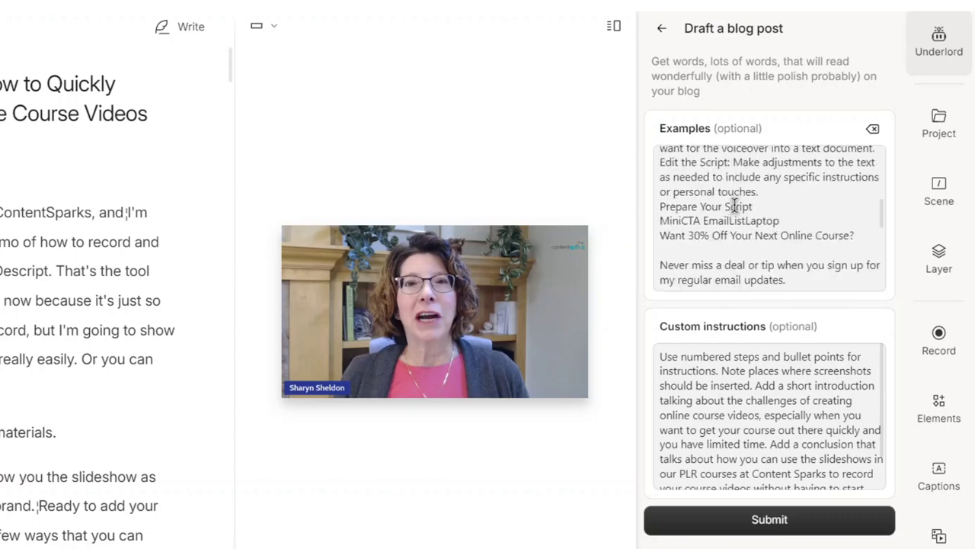
{"action": "scroll", "coordinate": [734, 204], "scroll_direction": "down", "scroll_amount": 10}
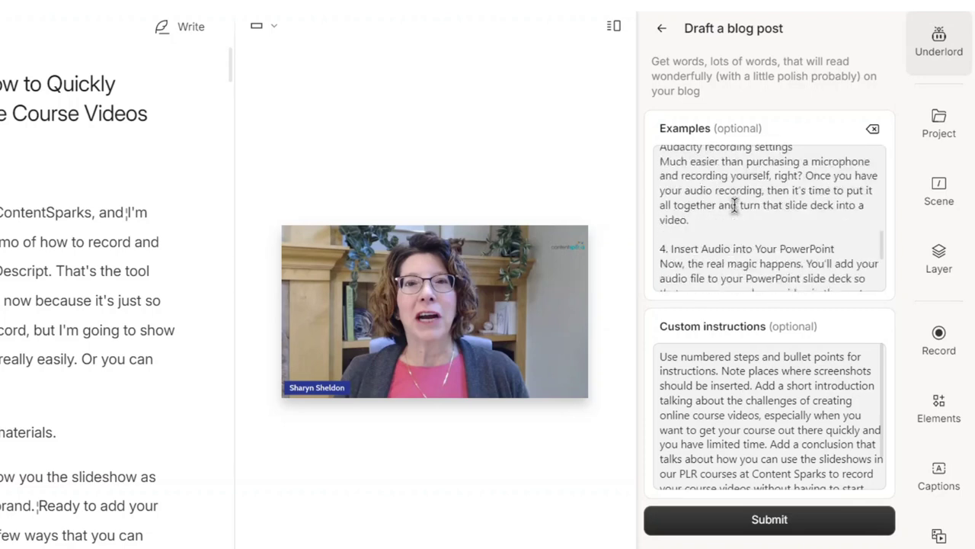
{"action": "scroll", "coordinate": [734, 206], "scroll_direction": "down", "scroll_amount": 10}
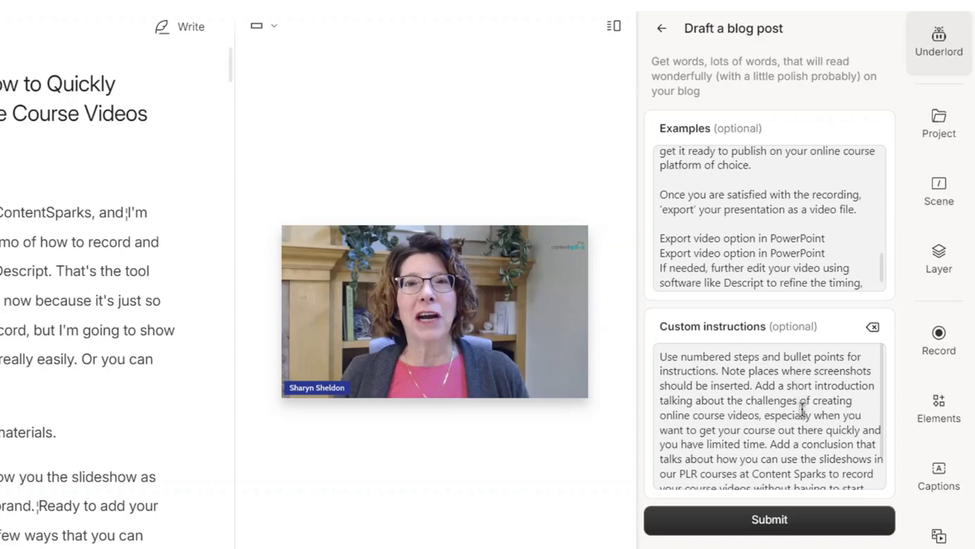
{"action": "scroll", "coordinate": [803, 412], "scroll_direction": "down", "scroll_amount": 2}
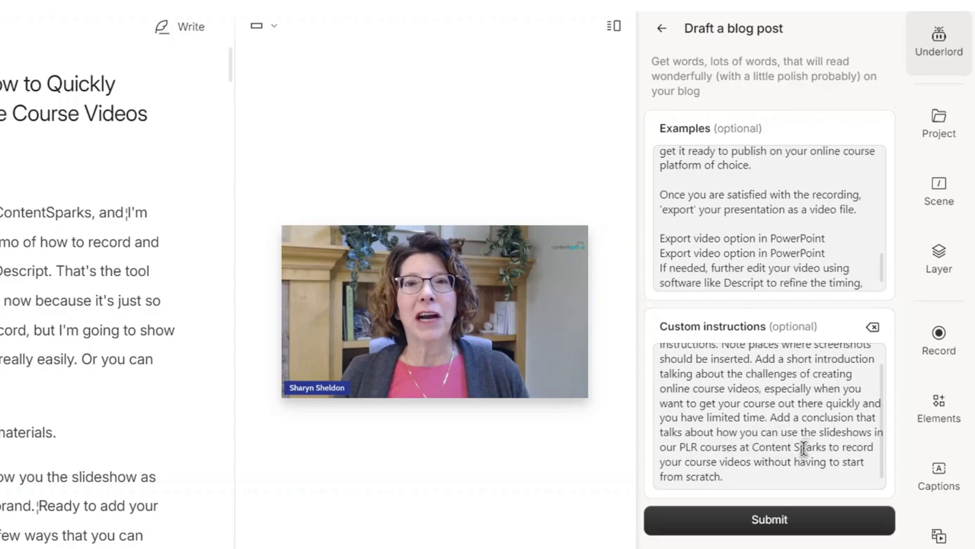
{"action": "left_click", "coordinate": [752, 520]}
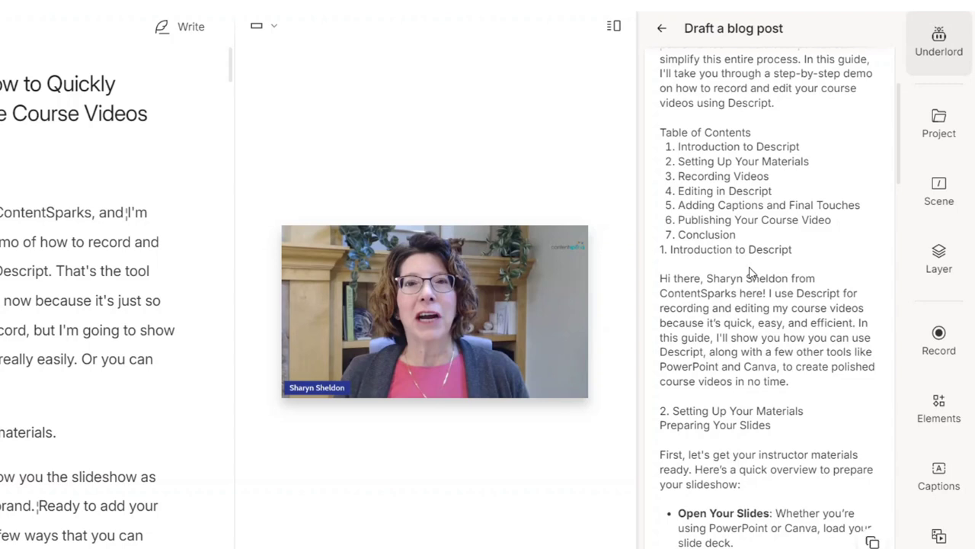
{"action": "scroll", "coordinate": [735, 344], "scroll_direction": "down", "scroll_amount": 4}
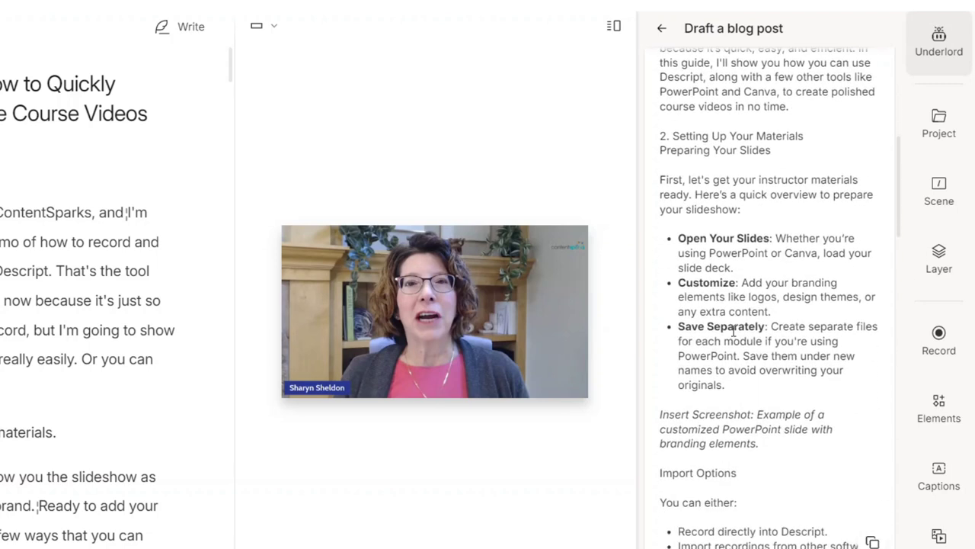
{"action": "scroll", "coordinate": [737, 221], "scroll_direction": "down", "scroll_amount": 2}
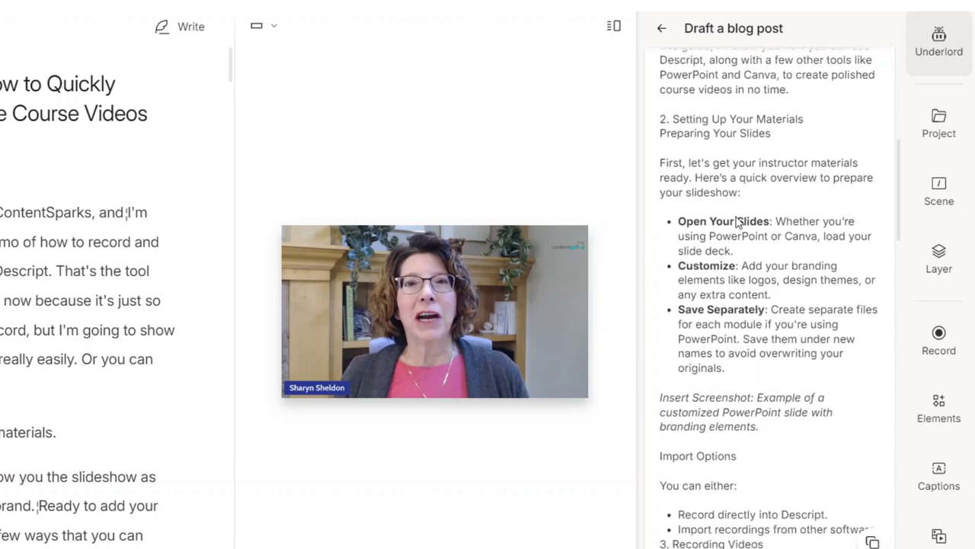
{"action": "scroll", "coordinate": [737, 222], "scroll_direction": "down", "scroll_amount": 2}
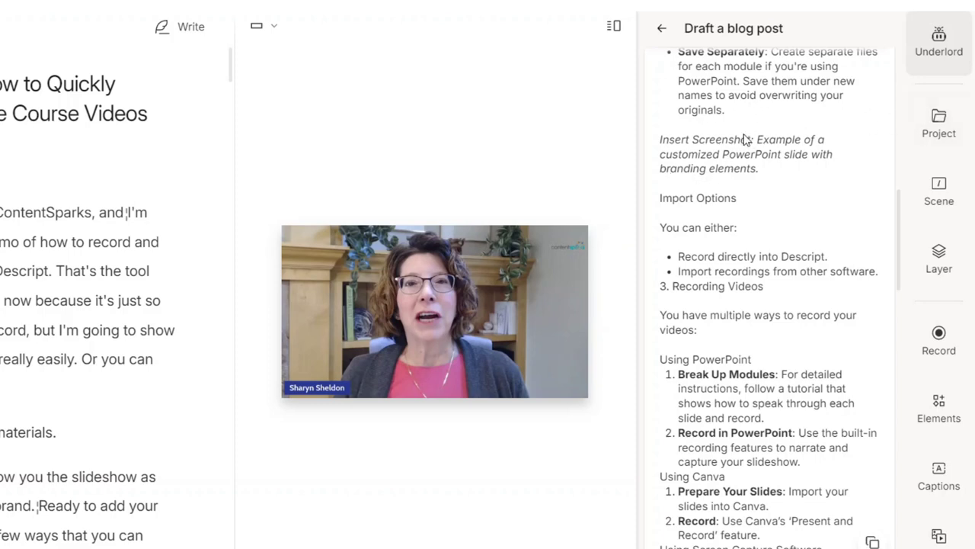
{"action": "scroll", "coordinate": [743, 202], "scroll_direction": "down", "scroll_amount": 4}
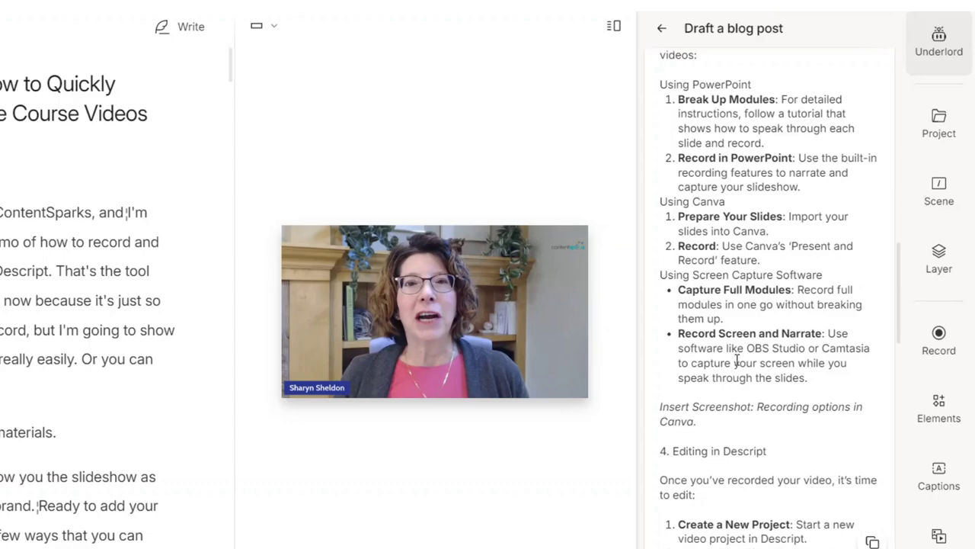
{"action": "scroll", "coordinate": [737, 366], "scroll_direction": "down", "scroll_amount": 6}
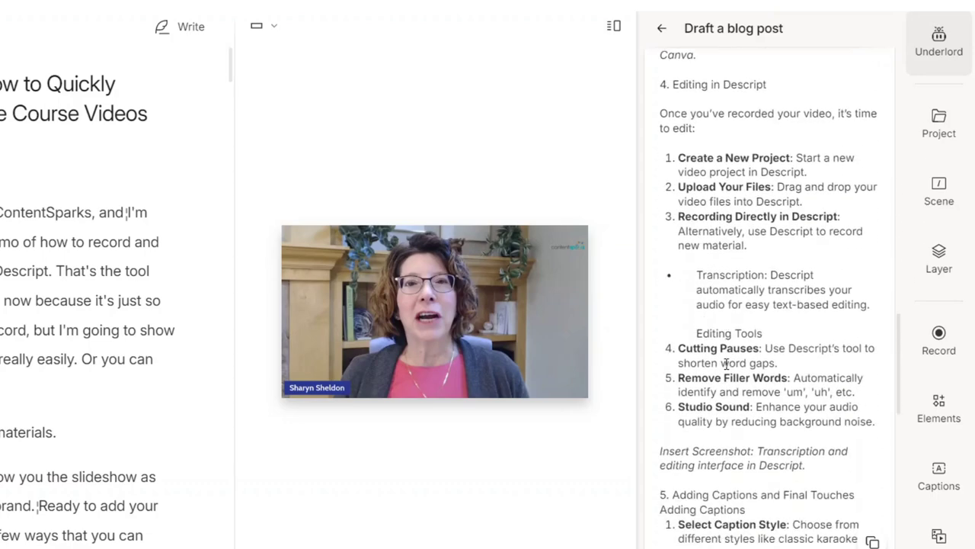
{"action": "scroll", "coordinate": [726, 364], "scroll_direction": "down", "scroll_amount": 4}
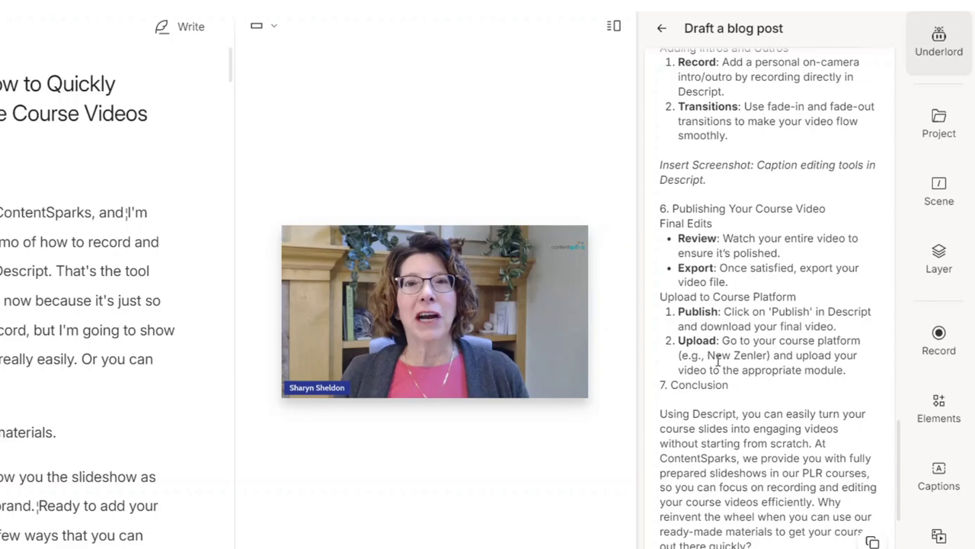
{"action": "scroll", "coordinate": [722, 327], "scroll_direction": "down", "scroll_amount": 5}
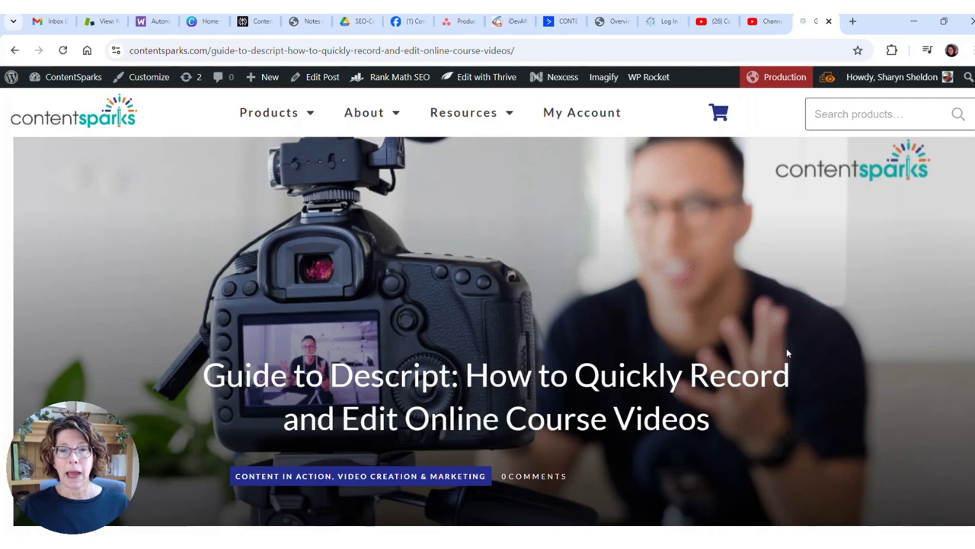
{"action": "scroll", "coordinate": [786, 347], "scroll_direction": "down", "scroll_amount": 2}
{"action": "scroll", "coordinate": [778, 346], "scroll_direction": "down", "scroll_amount": 1}
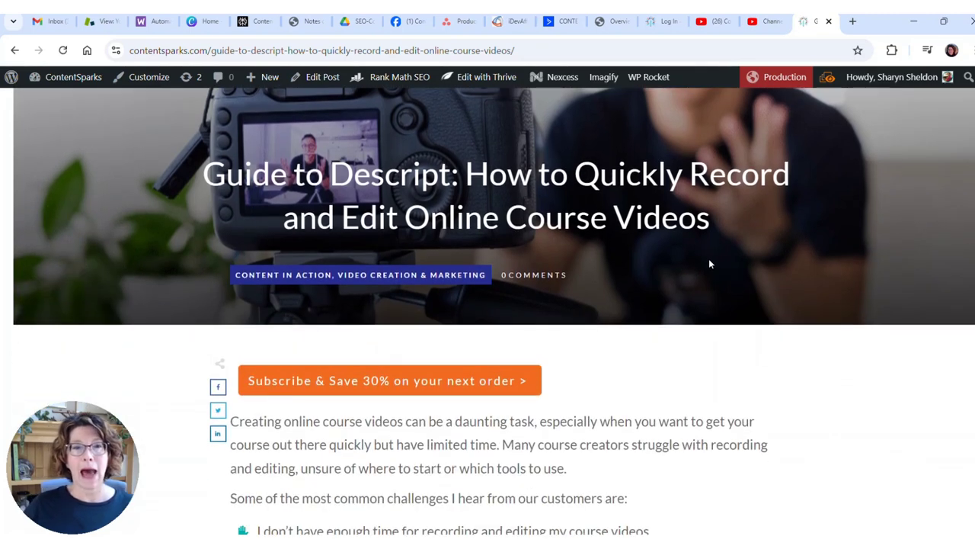
{"action": "scroll", "coordinate": [777, 299], "scroll_direction": "down", "scroll_amount": 3}
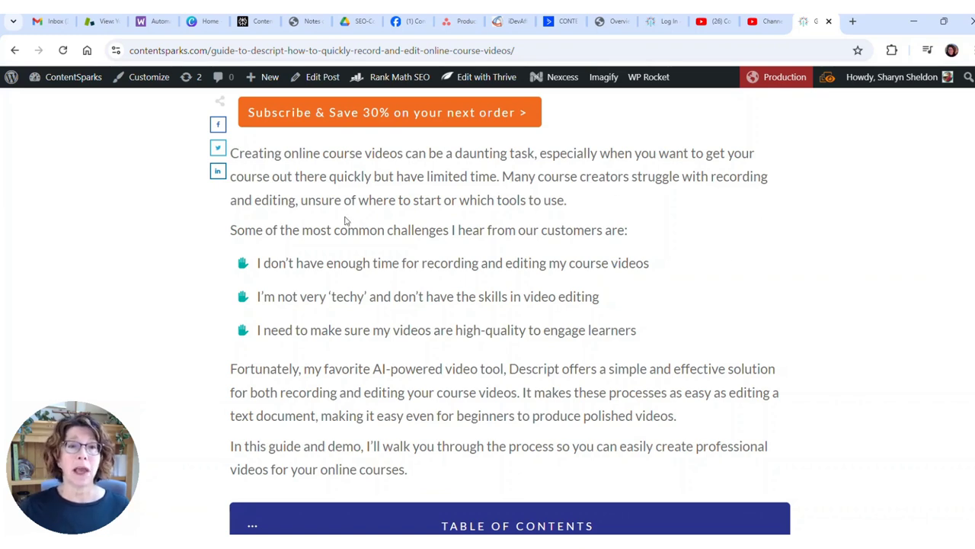
{"action": "scroll", "coordinate": [430, 168], "scroll_direction": "down", "scroll_amount": 3}
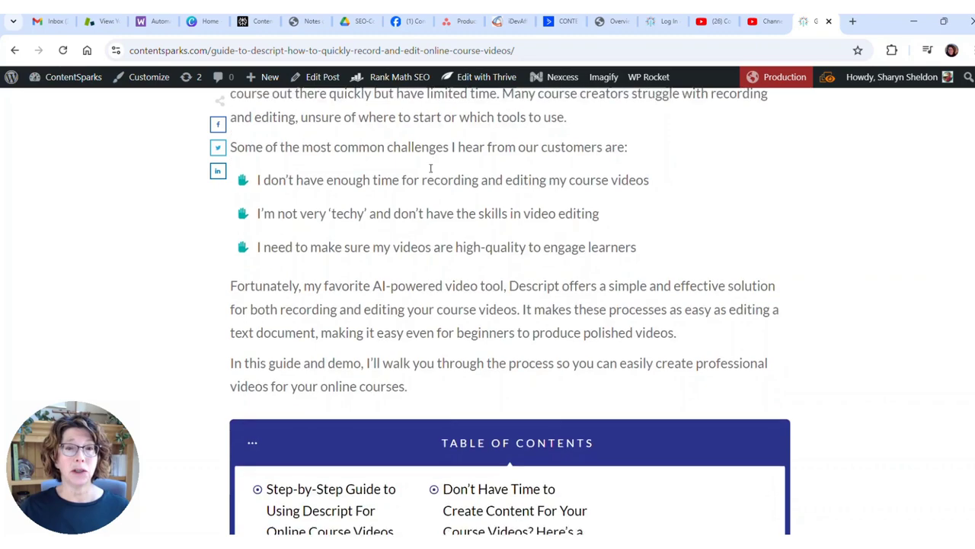
{"action": "scroll", "coordinate": [446, 171], "scroll_direction": "up", "scroll_amount": 5}
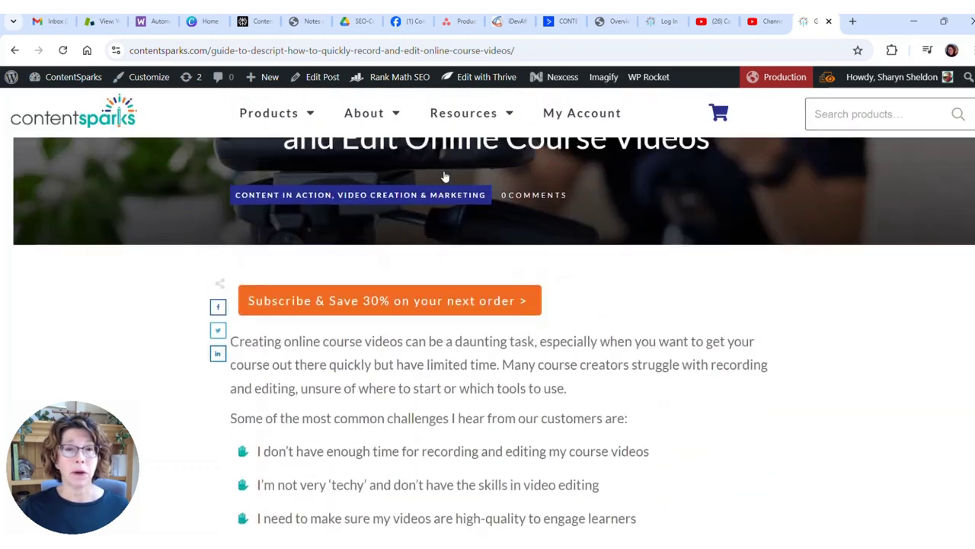
{"action": "scroll", "coordinate": [598, 394], "scroll_direction": "down", "scroll_amount": 1}
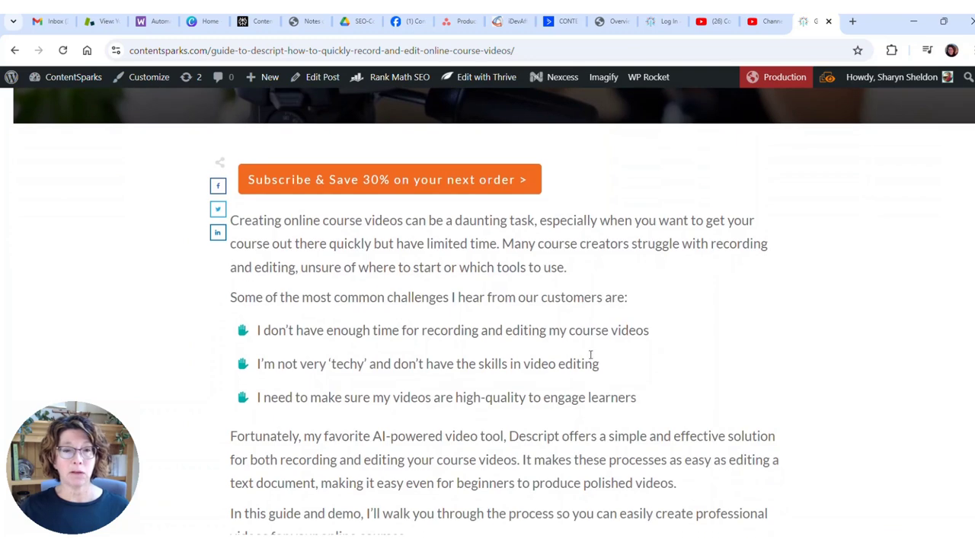
{"action": "scroll", "coordinate": [449, 292], "scroll_direction": "down", "scroll_amount": 3}
{"action": "scroll", "coordinate": [409, 230], "scroll_direction": "down", "scroll_amount": 6}
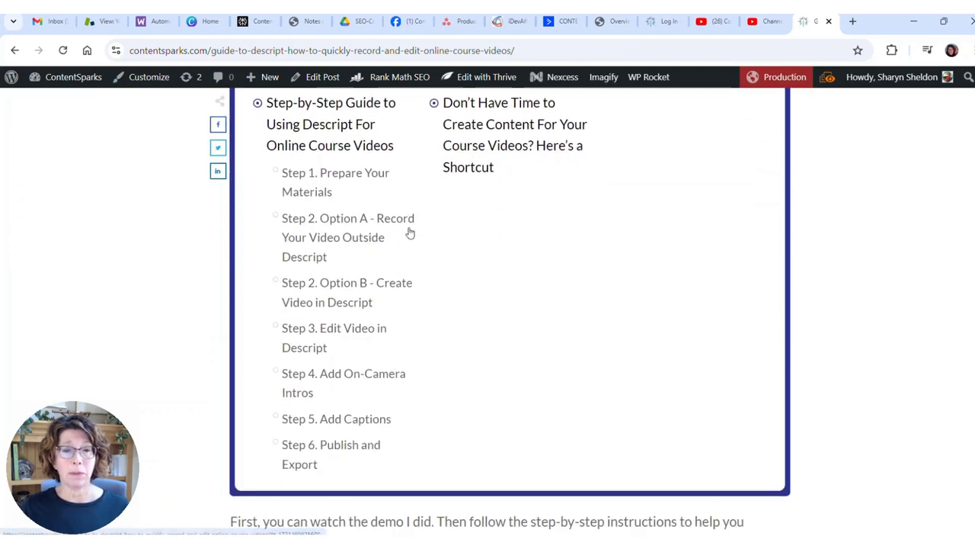
{"action": "scroll", "coordinate": [409, 233], "scroll_direction": "down", "scroll_amount": 6}
{"action": "scroll", "coordinate": [457, 260], "scroll_direction": "up", "scroll_amount": 4}
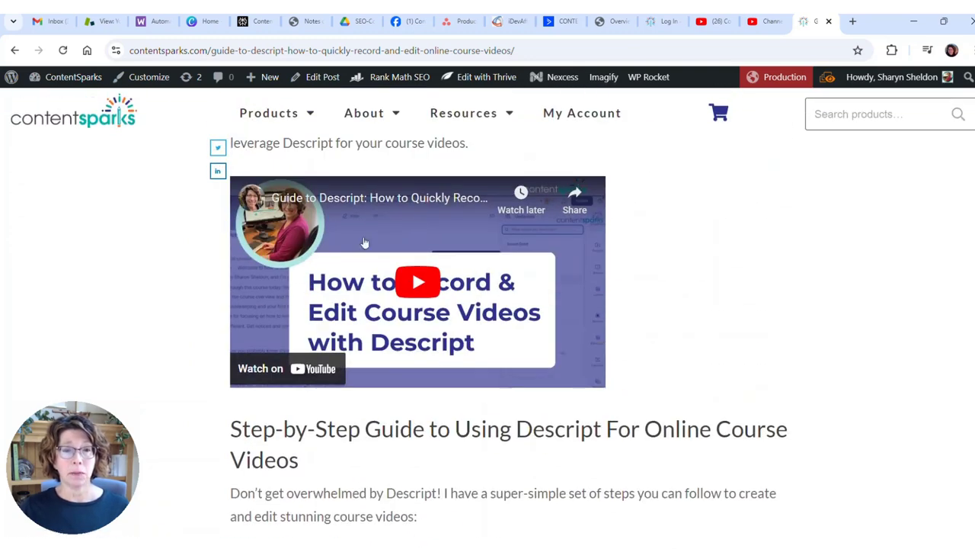
{"action": "scroll", "coordinate": [496, 282], "scroll_direction": "down", "scroll_amount": 2}
{"action": "scroll", "coordinate": [497, 282], "scroll_direction": "down", "scroll_amount": 2}
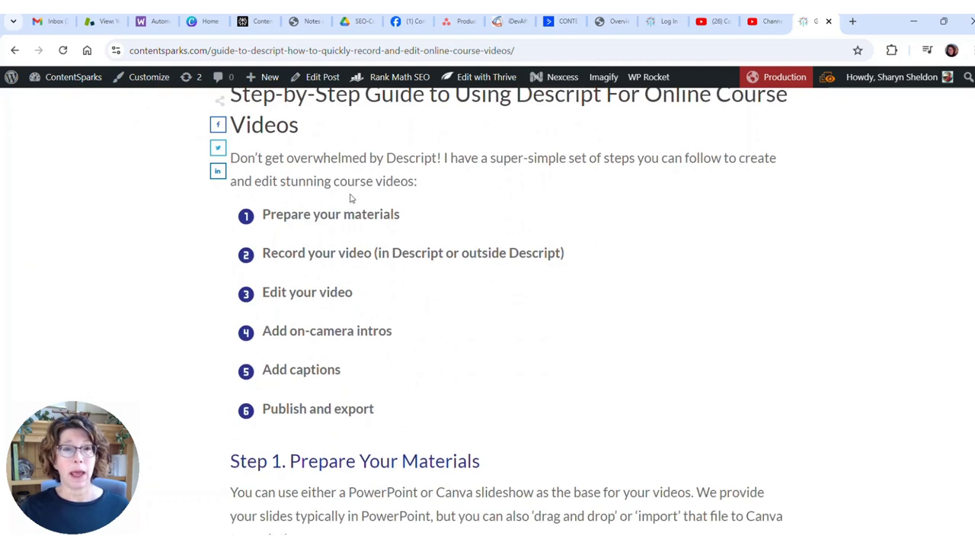
{"action": "scroll", "coordinate": [425, 253], "scroll_direction": "down", "scroll_amount": 4}
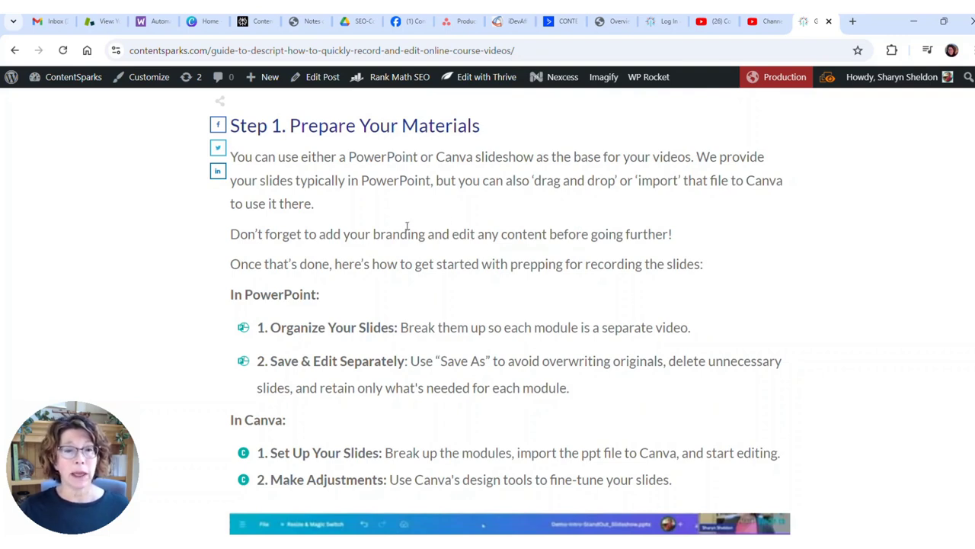
{"action": "scroll", "coordinate": [407, 226], "scroll_direction": "down", "scroll_amount": 6}
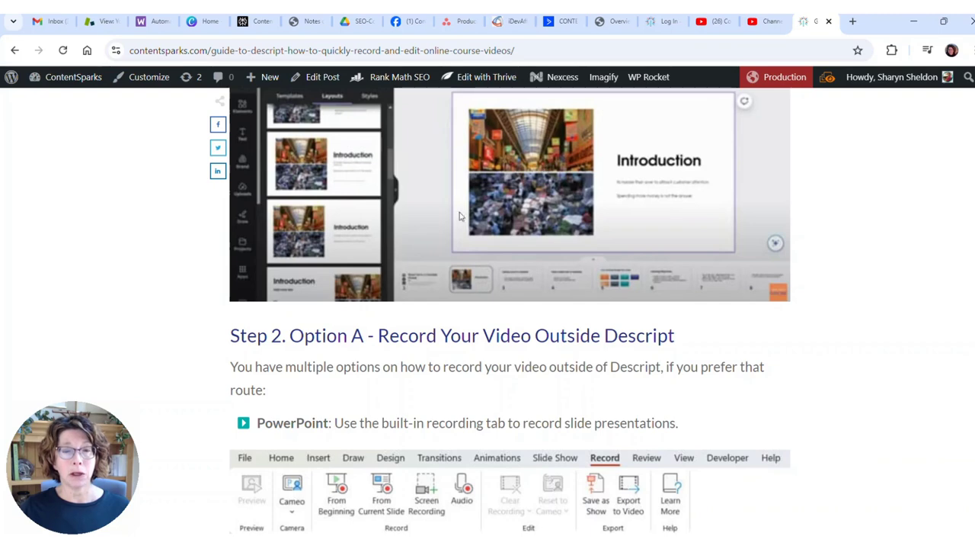
{"action": "scroll", "coordinate": [459, 217], "scroll_direction": "down", "scroll_amount": 10}
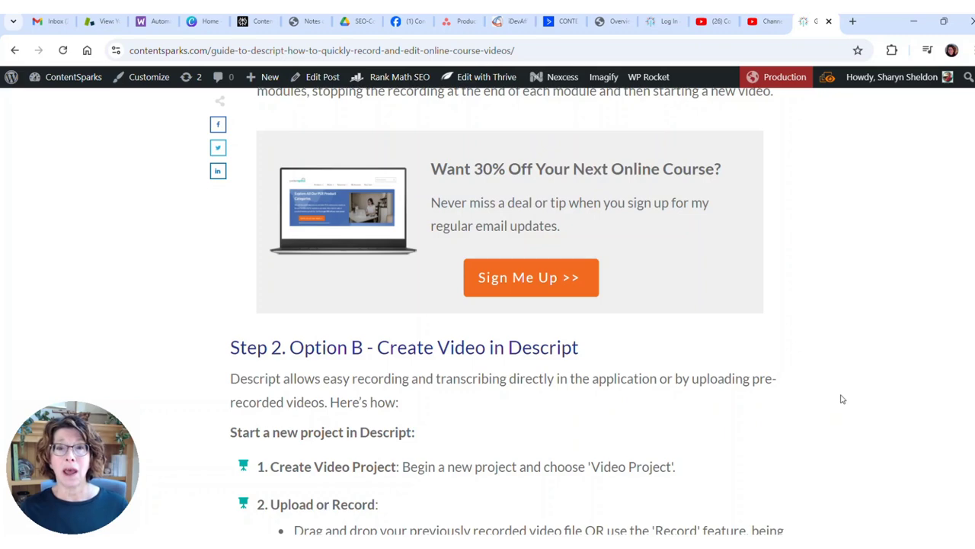
{"action": "scroll", "coordinate": [616, 431], "scroll_direction": "down", "scroll_amount": 1}
{"action": "scroll", "coordinate": [612, 431], "scroll_direction": "down", "scroll_amount": 3}
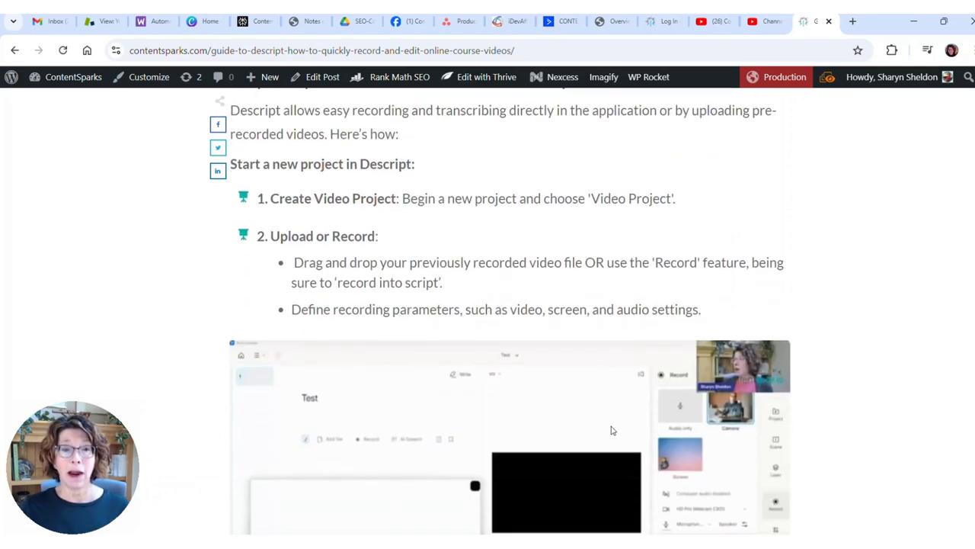
{"action": "scroll", "coordinate": [438, 200], "scroll_direction": "down", "scroll_amount": 8}
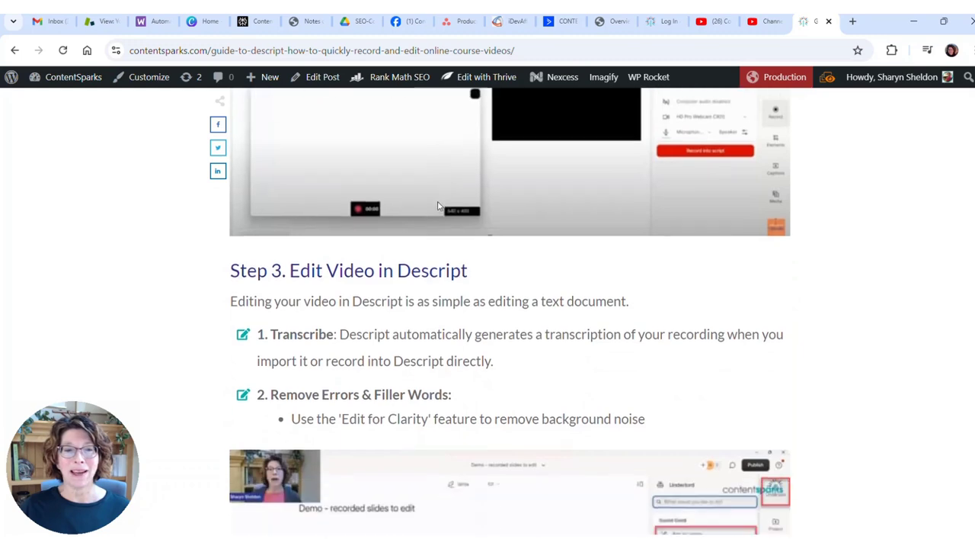
{"action": "scroll", "coordinate": [436, 199], "scroll_direction": "up", "scroll_amount": 8}
{"action": "scroll", "coordinate": [420, 198], "scroll_direction": "down", "scroll_amount": 5}
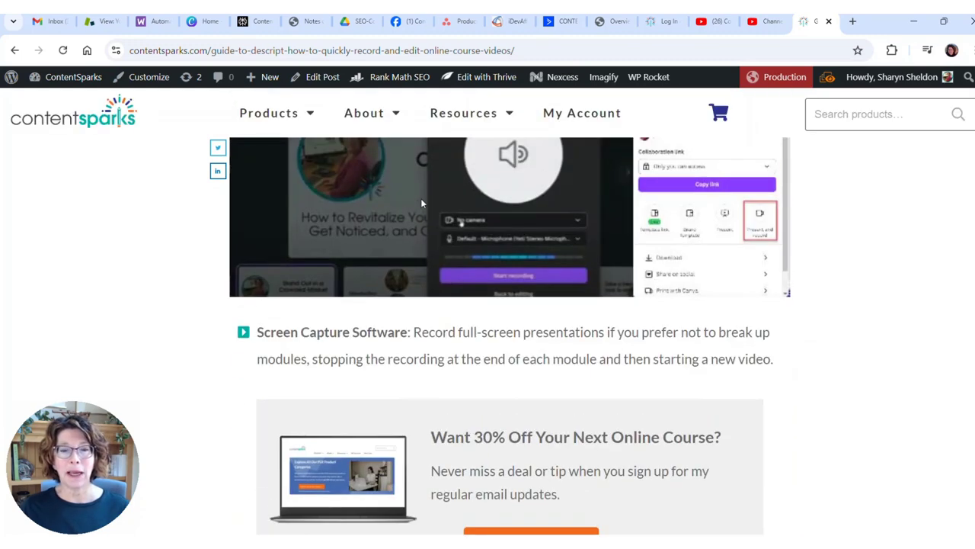
{"action": "scroll", "coordinate": [412, 213], "scroll_direction": "down", "scroll_amount": 2}
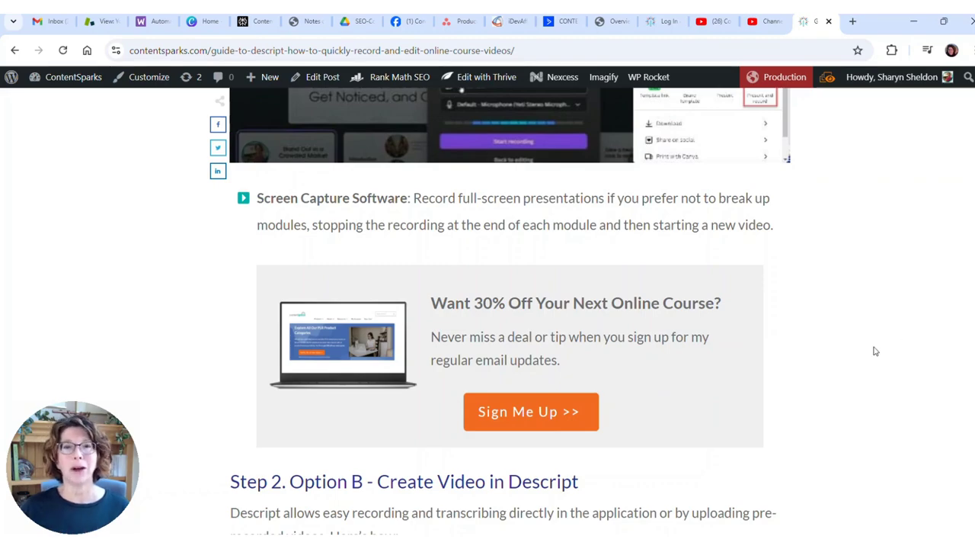
{"action": "scroll", "coordinate": [875, 351], "scroll_direction": "up", "scroll_amount": 15}
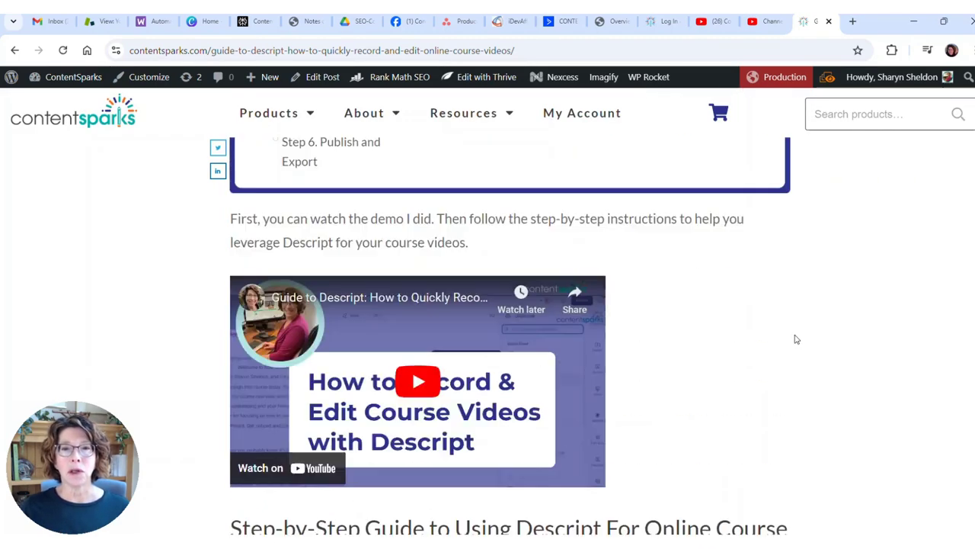
{"action": "scroll", "coordinate": [795, 337], "scroll_direction": "up", "scroll_amount": 1}
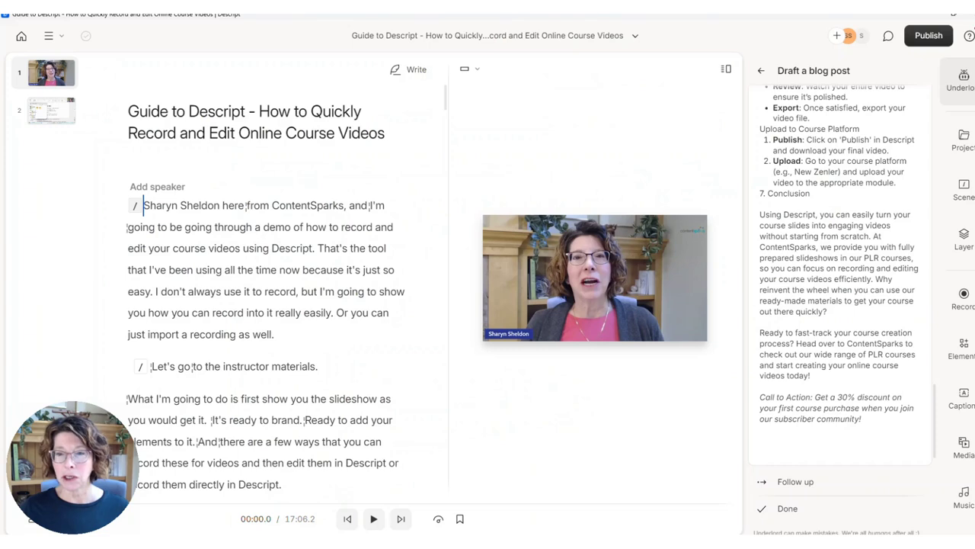
Leave the blog post draft for the full Underlord actions list, scrolled to Publish
{"action": "left_click", "coordinate": [761, 70]}
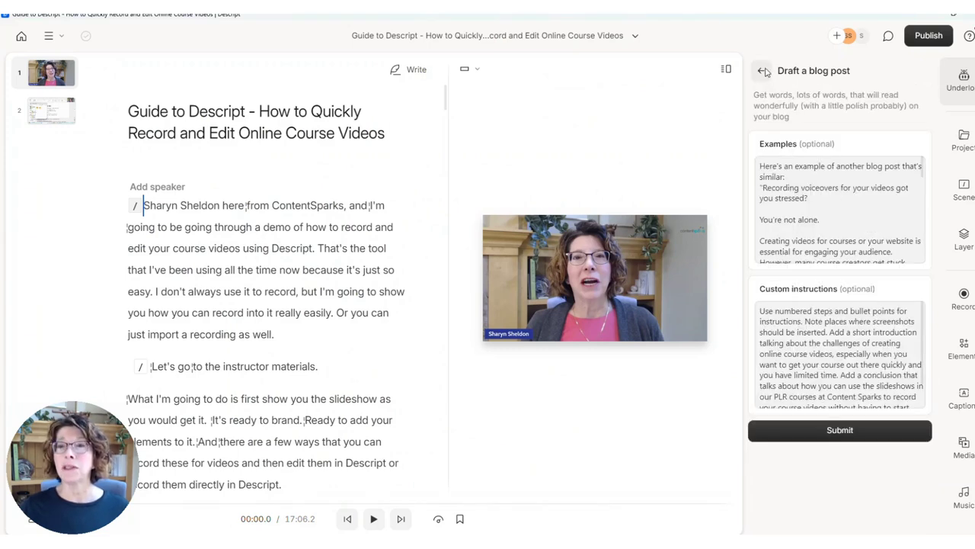
{"action": "left_click", "coordinate": [765, 71]}
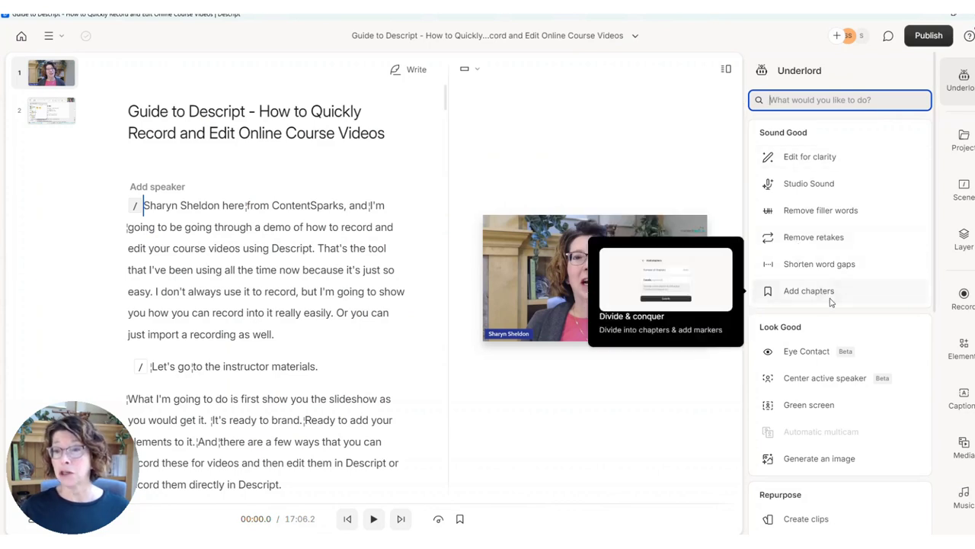
{"action": "scroll", "coordinate": [838, 315], "scroll_direction": "down", "scroll_amount": 1}
{"action": "scroll", "coordinate": [838, 316], "scroll_direction": "down", "scroll_amount": 3}
{"action": "scroll", "coordinate": [840, 297], "scroll_direction": "down", "scroll_amount": 2}
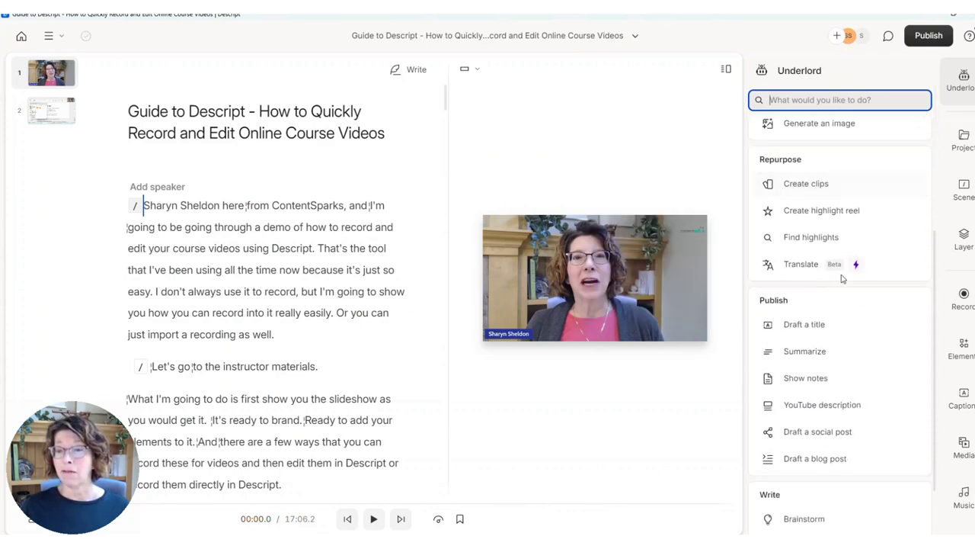
{"action": "scroll", "coordinate": [901, 339], "scroll_direction": "down", "scroll_amount": 2}
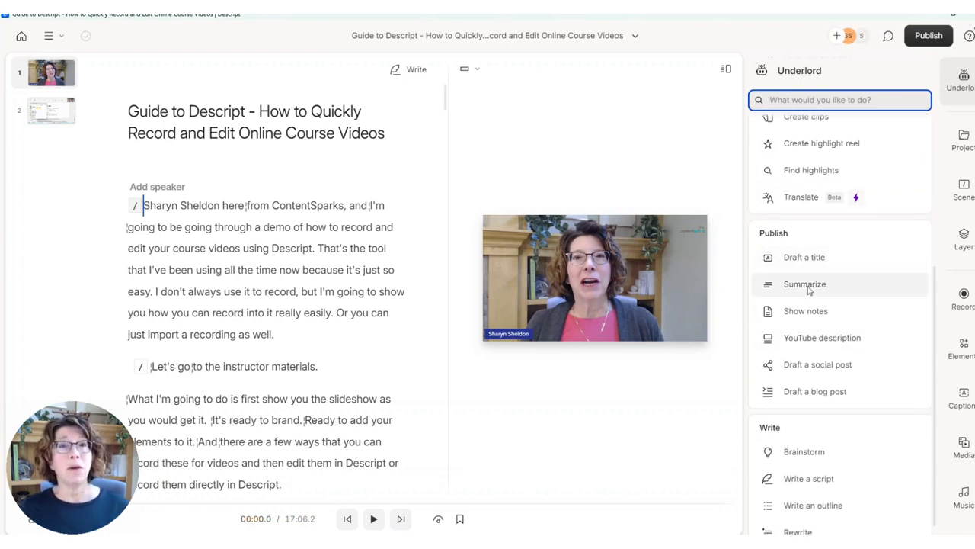
{"action": "mouse_move", "coordinate": [809, 288]}
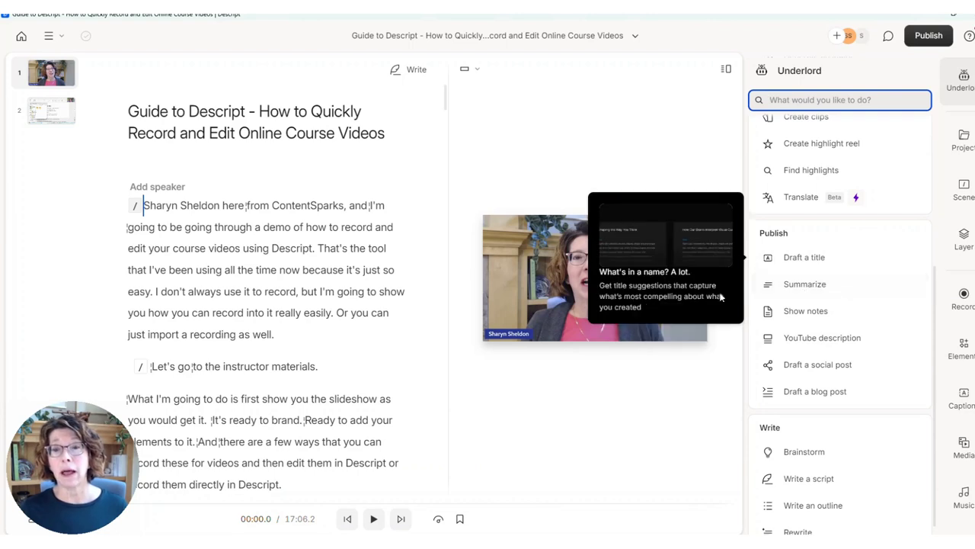